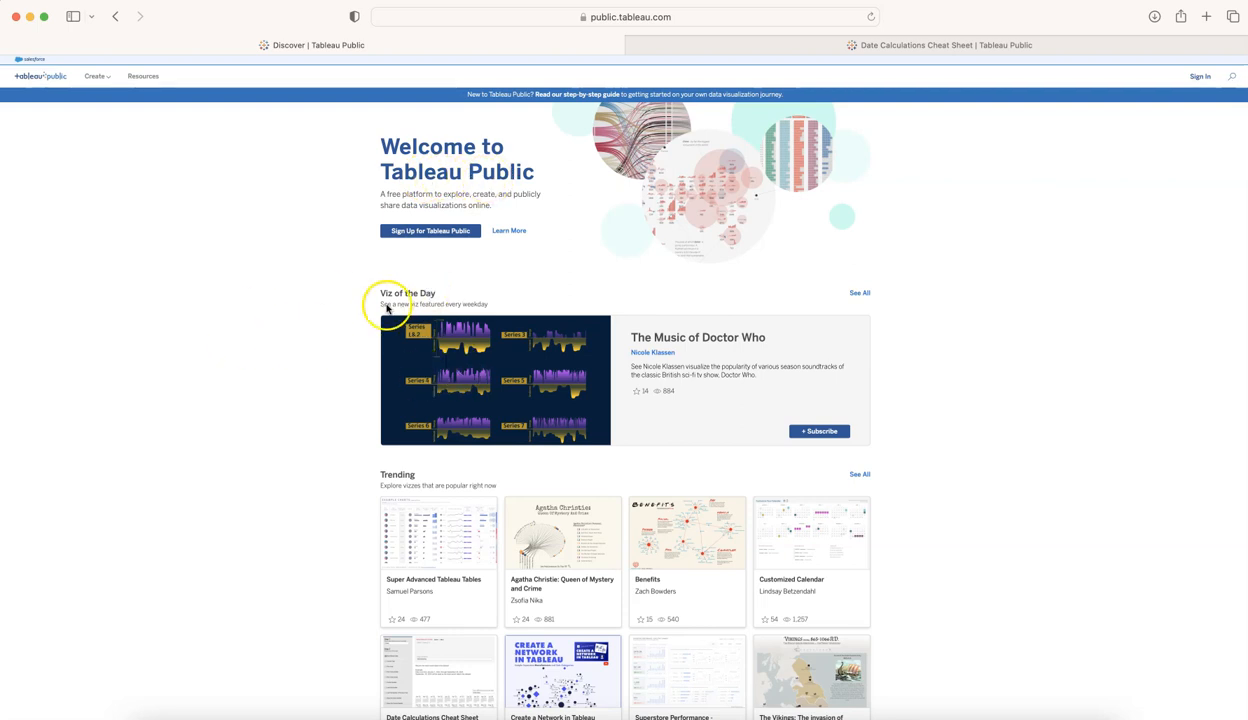
scroll(357, 500, down, 5)
scroll(357, 500, down, 5)
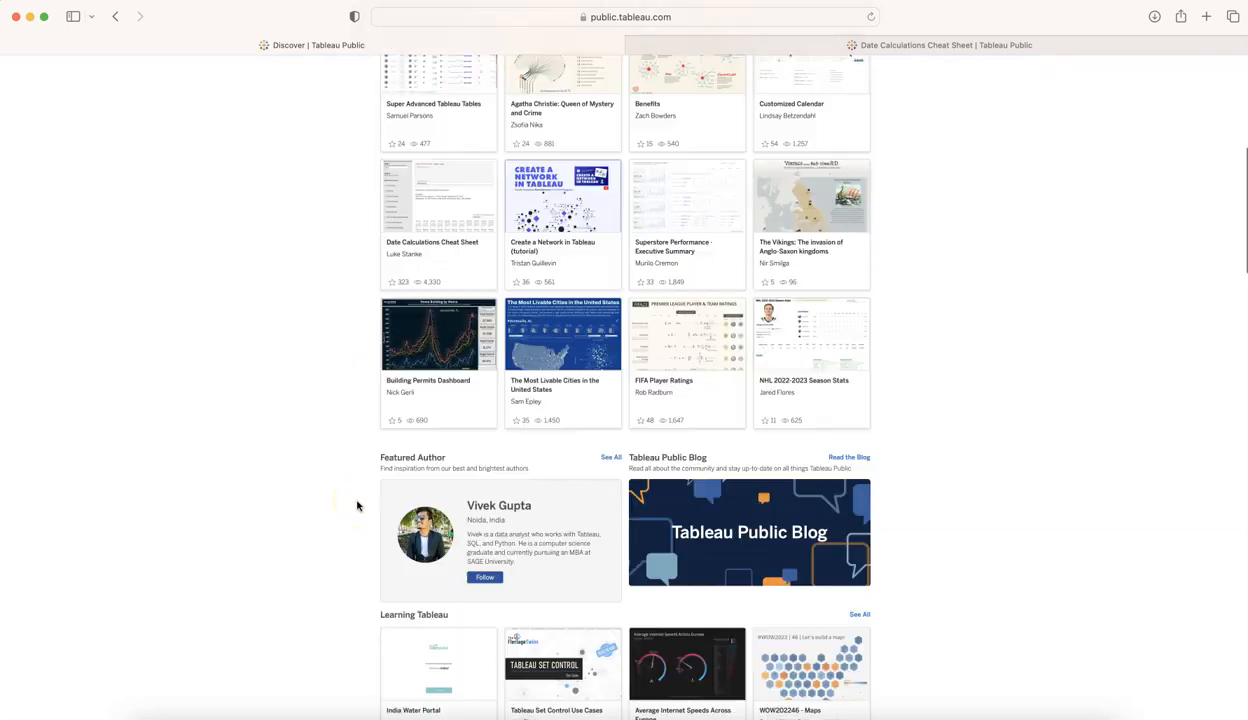
scroll(357, 505, down, 4)
scroll(357, 505, down, 3)
scroll(357, 505, up, 4)
scroll(357, 505, up, 4)
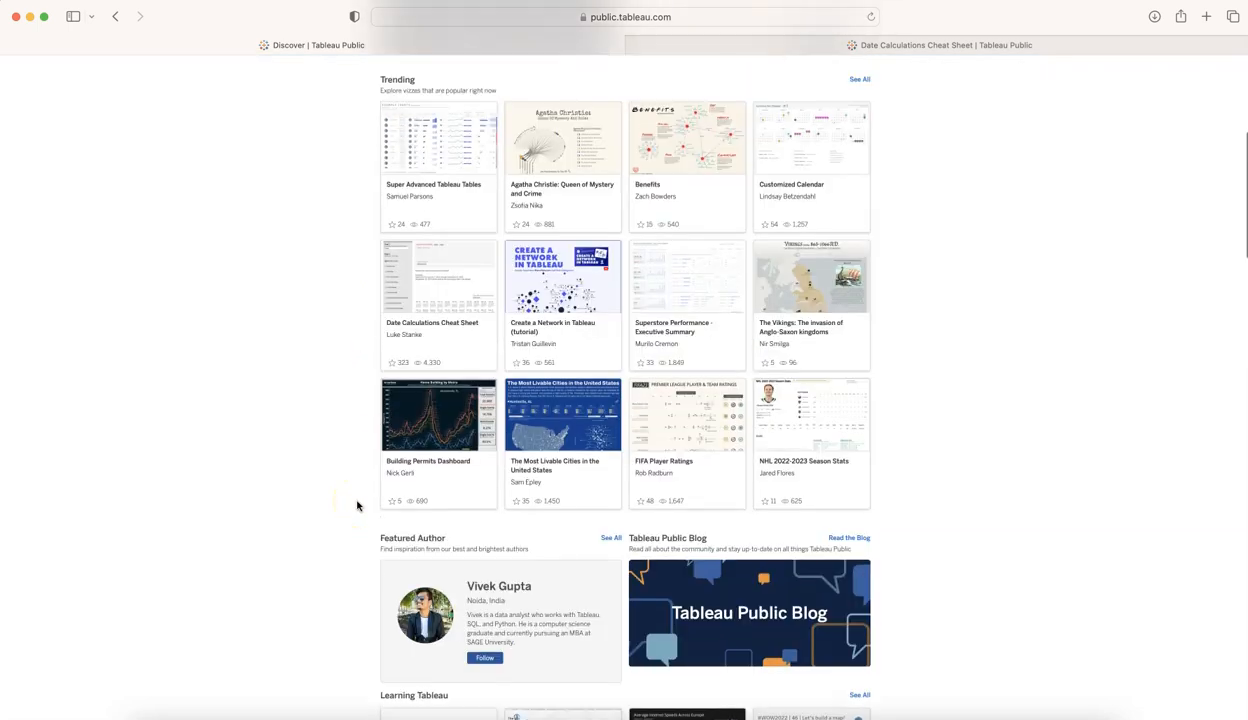
scroll(357, 505, up, 2)
scroll(357, 505, up, 2)
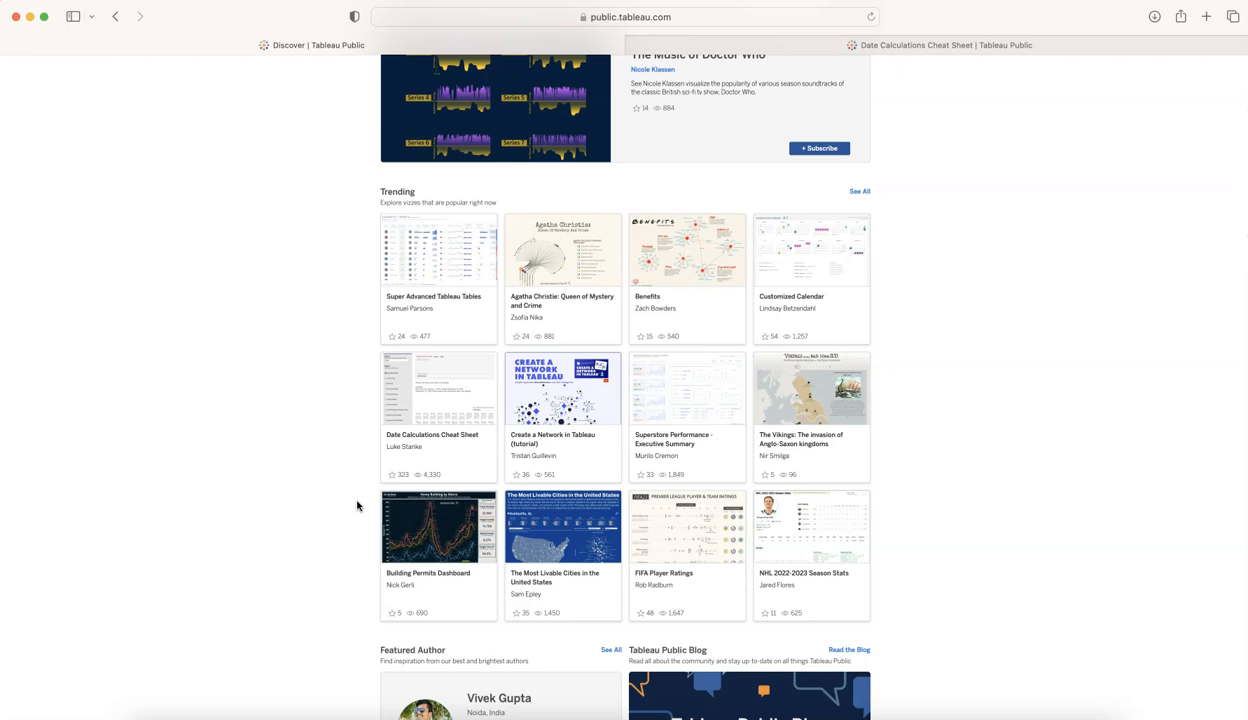
scroll(357, 505, up, 1)
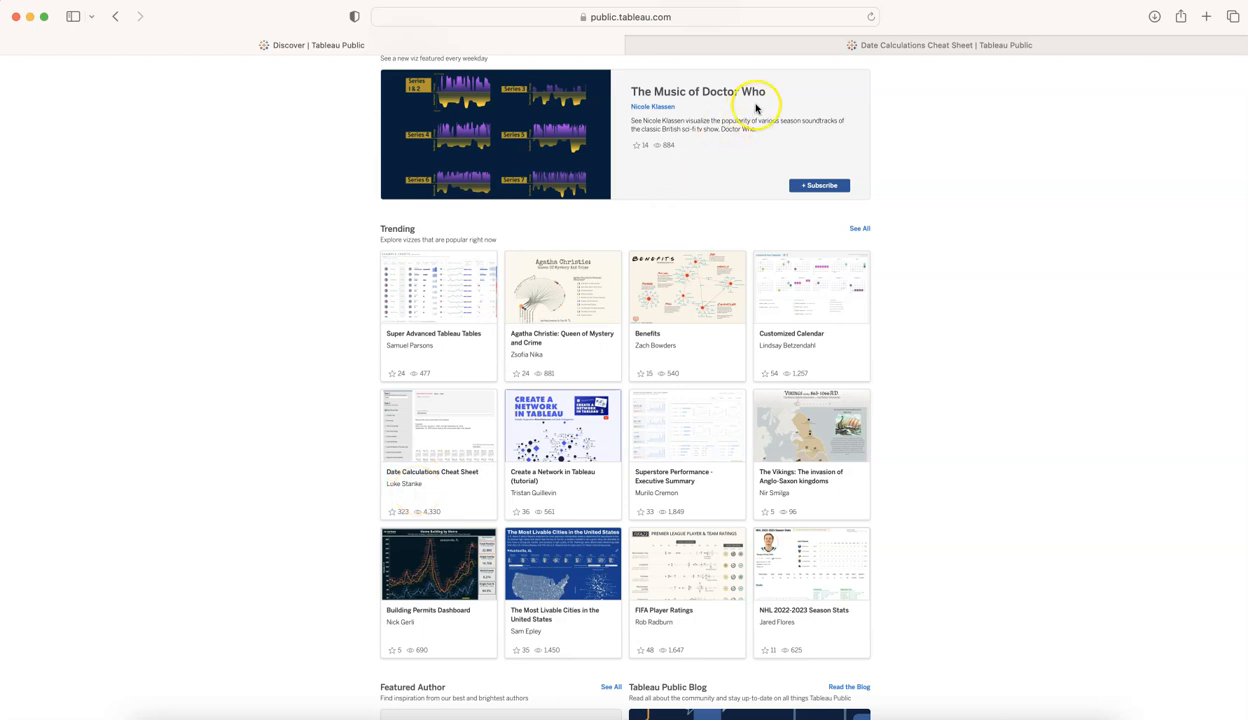
- Switch to the Date Calculations Cheat Sheet viz tab
click(795, 45)
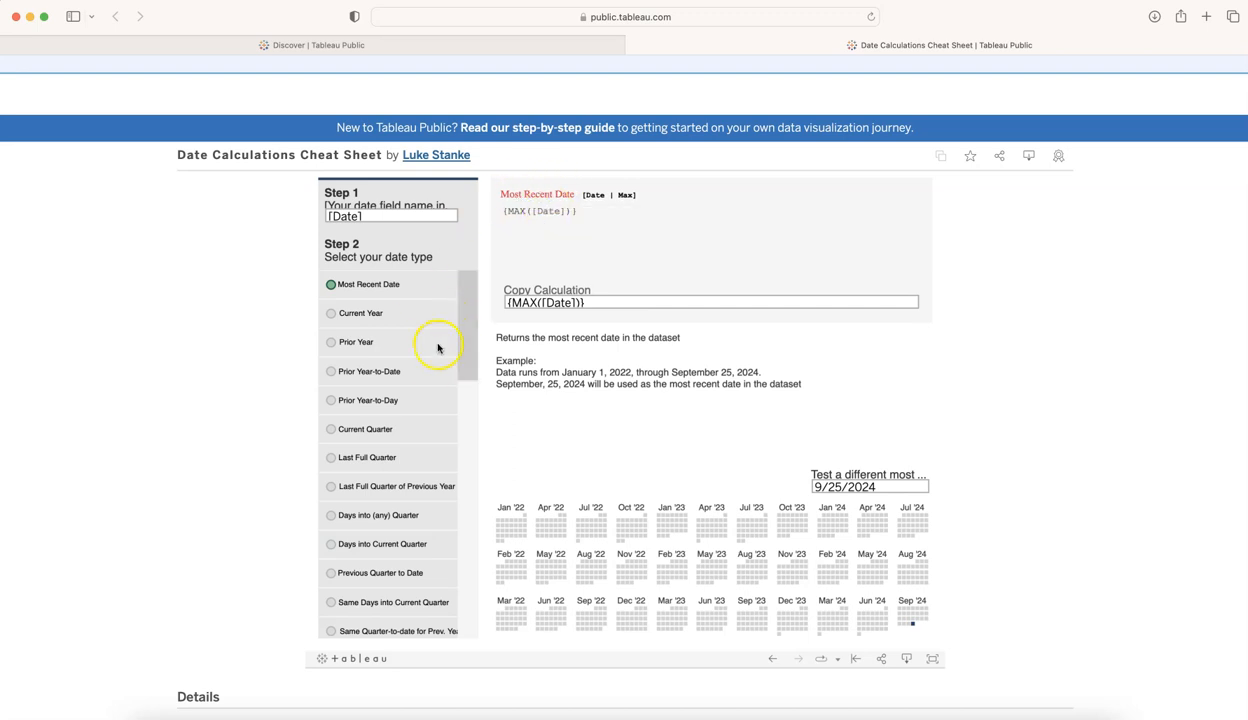
scroll(433, 365, down, 3)
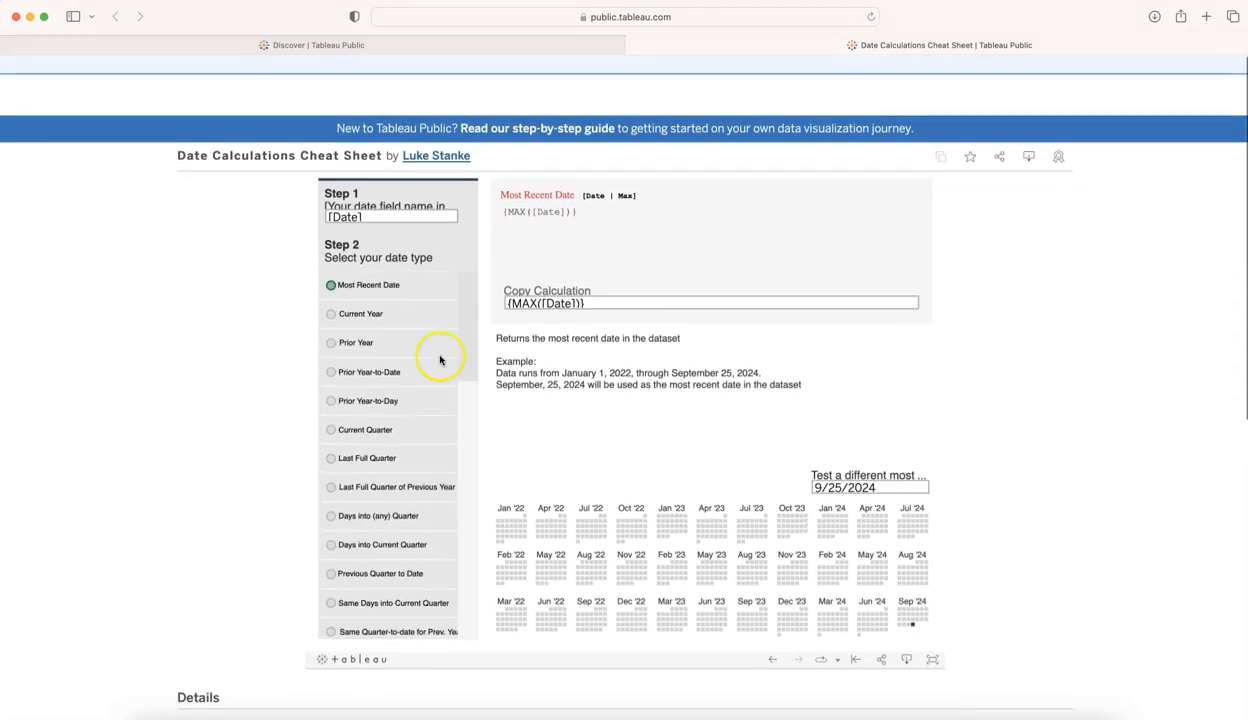
drag(465, 318, 468, 510)
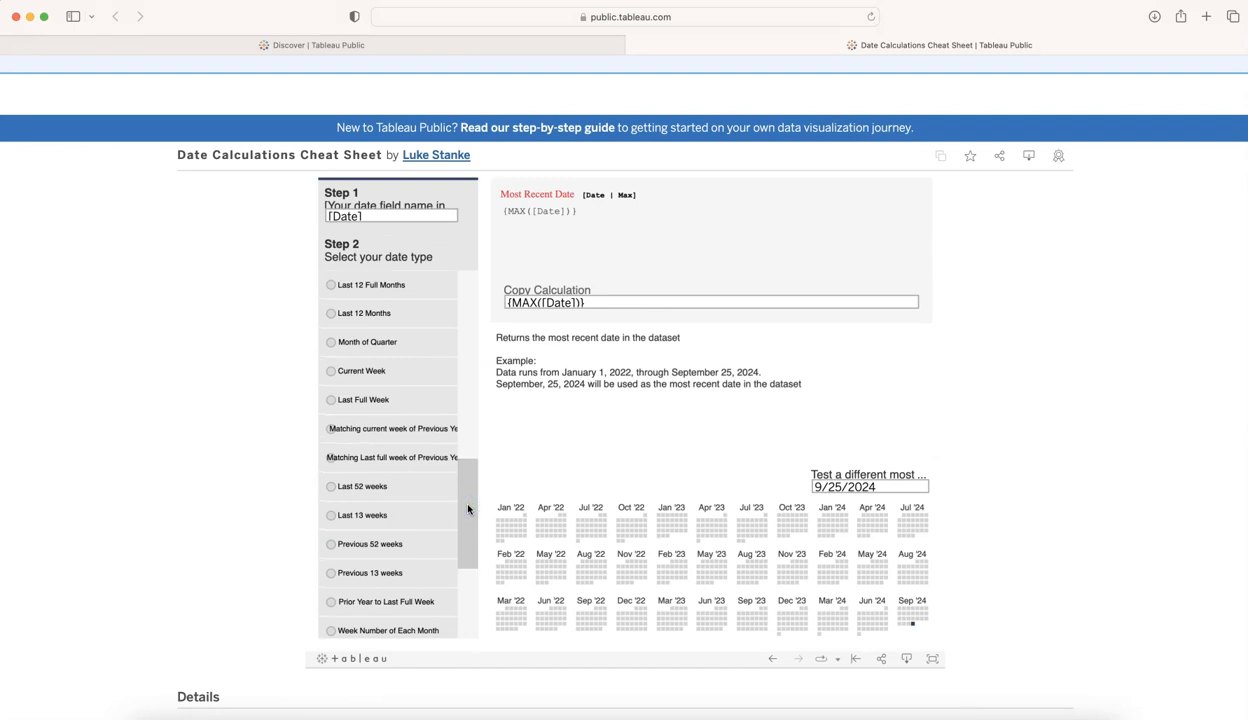
drag(468, 508, 470, 318)
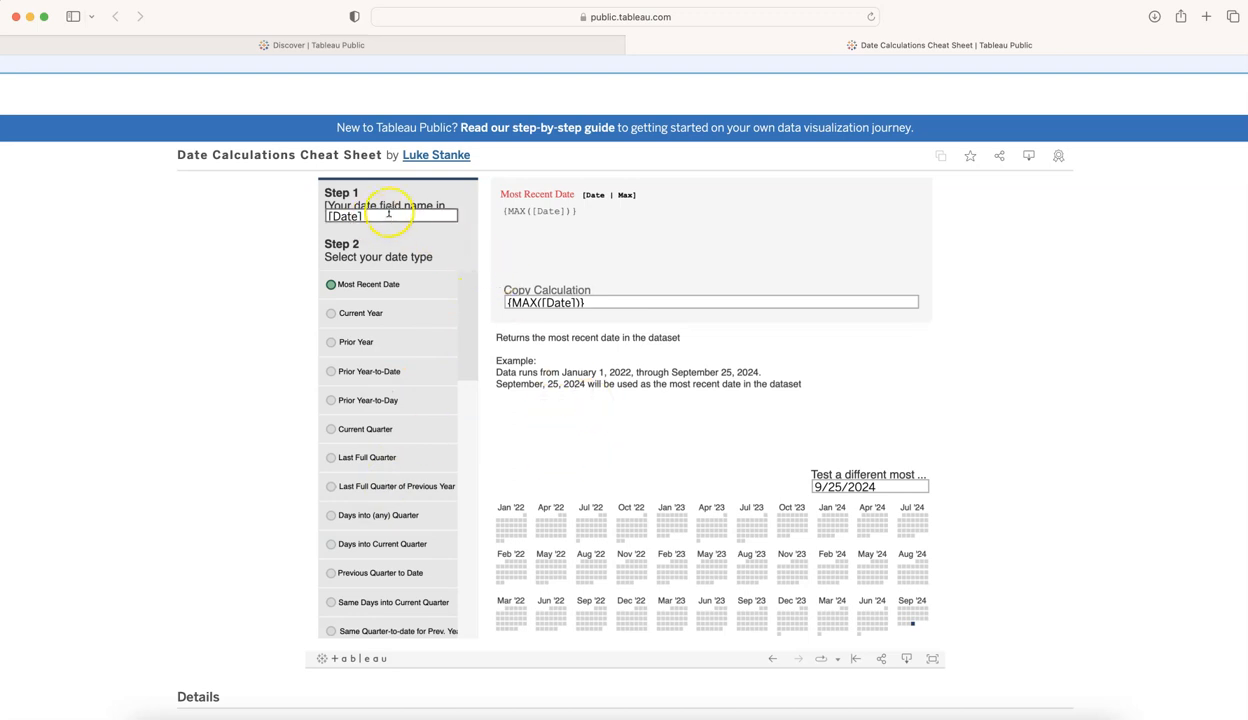
mouse_move(340, 193)
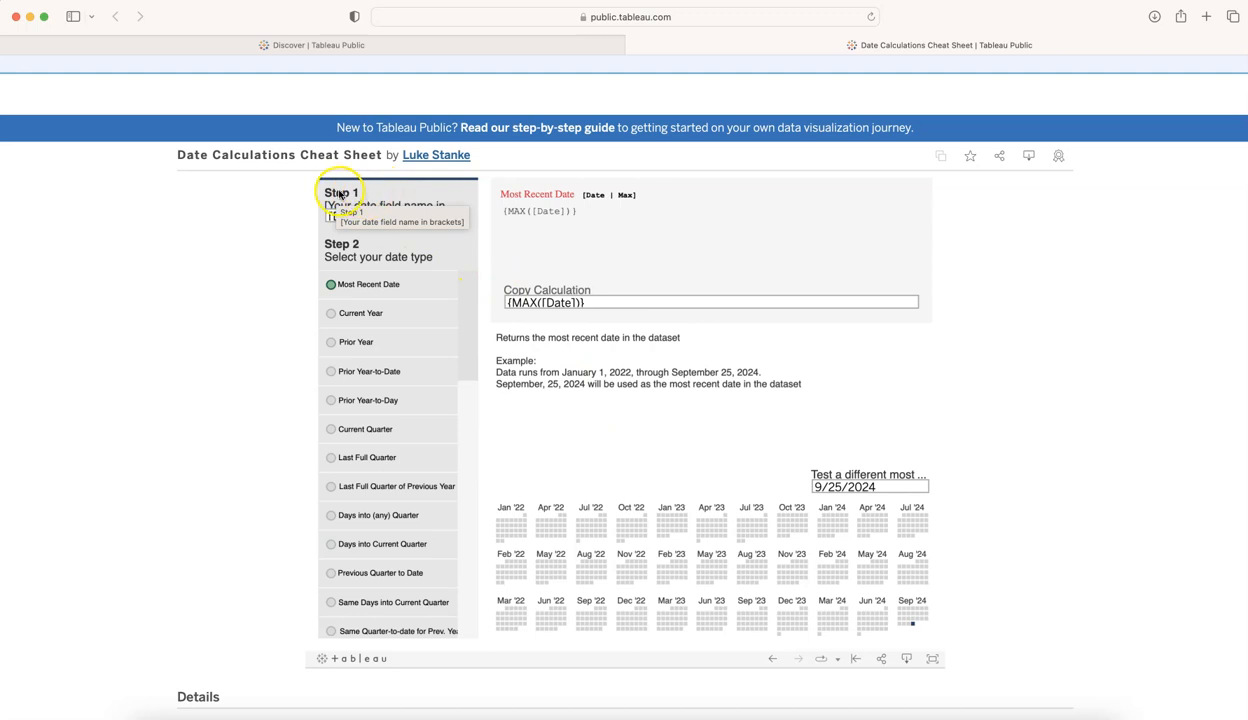
click(344, 216)
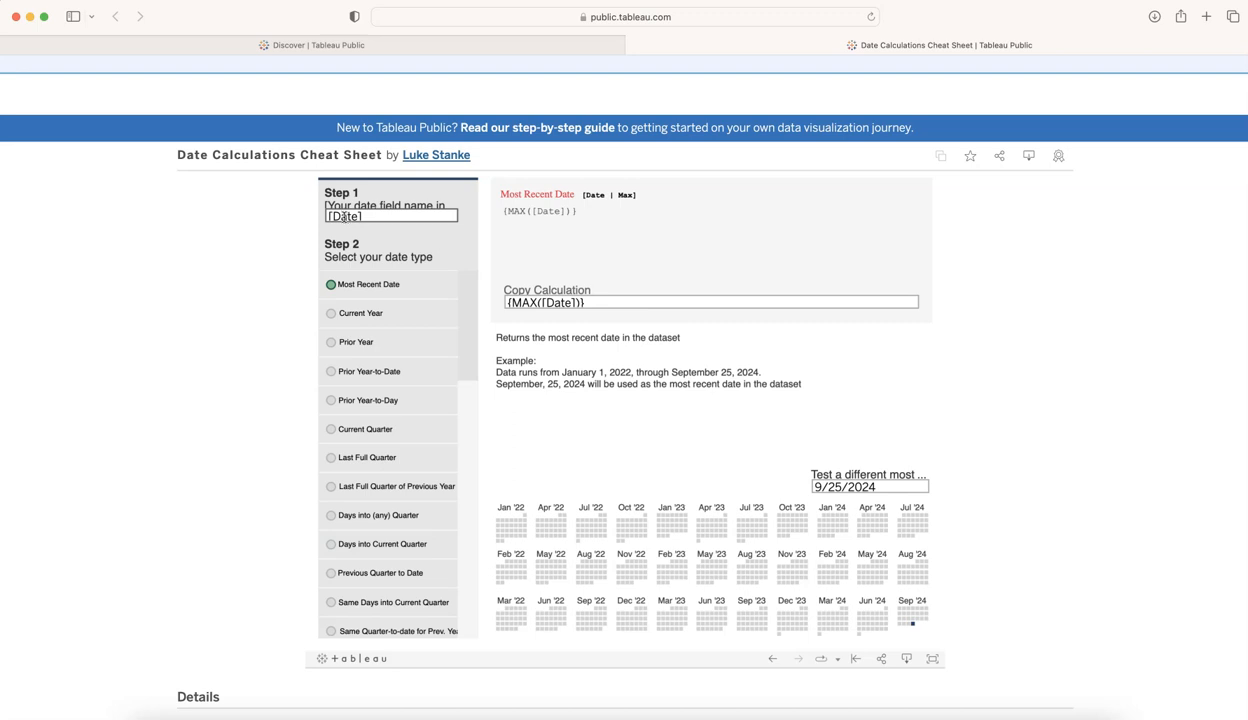
- Select the Current Year calculation, highlighting 2024 in the calendar, and its copyable formula text
drag(326, 216, 357, 216)
click(350, 212)
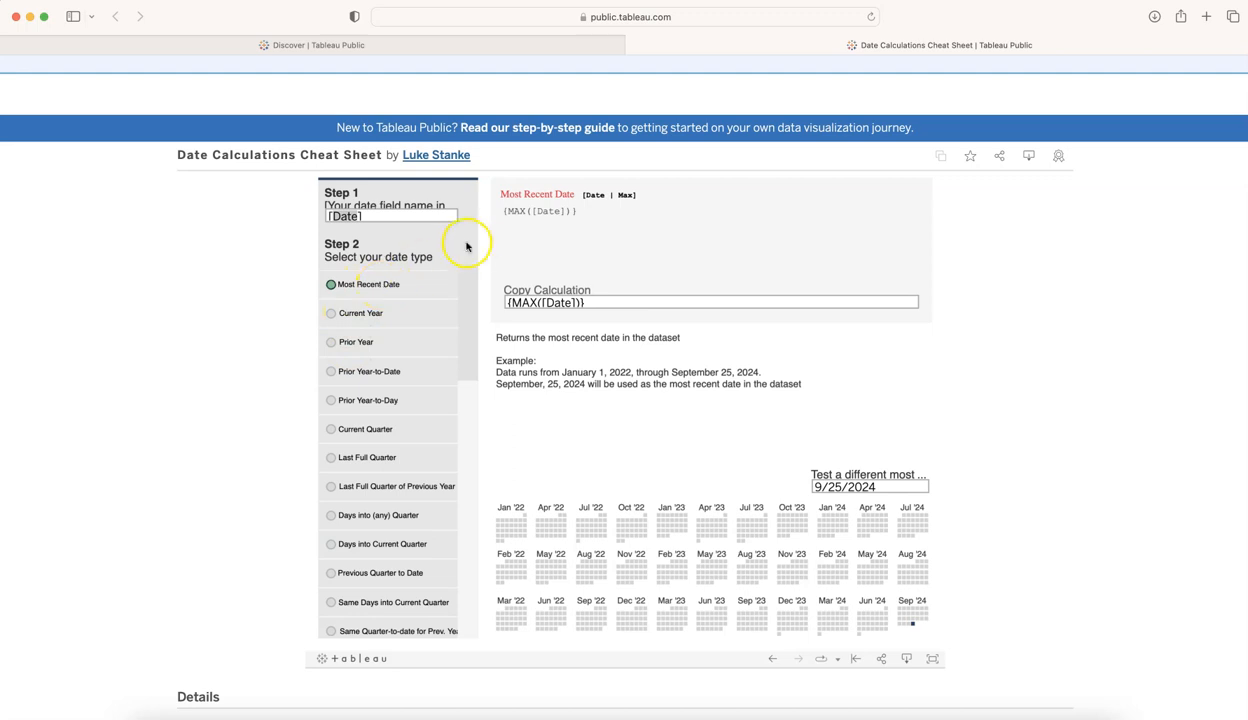
click(539, 217)
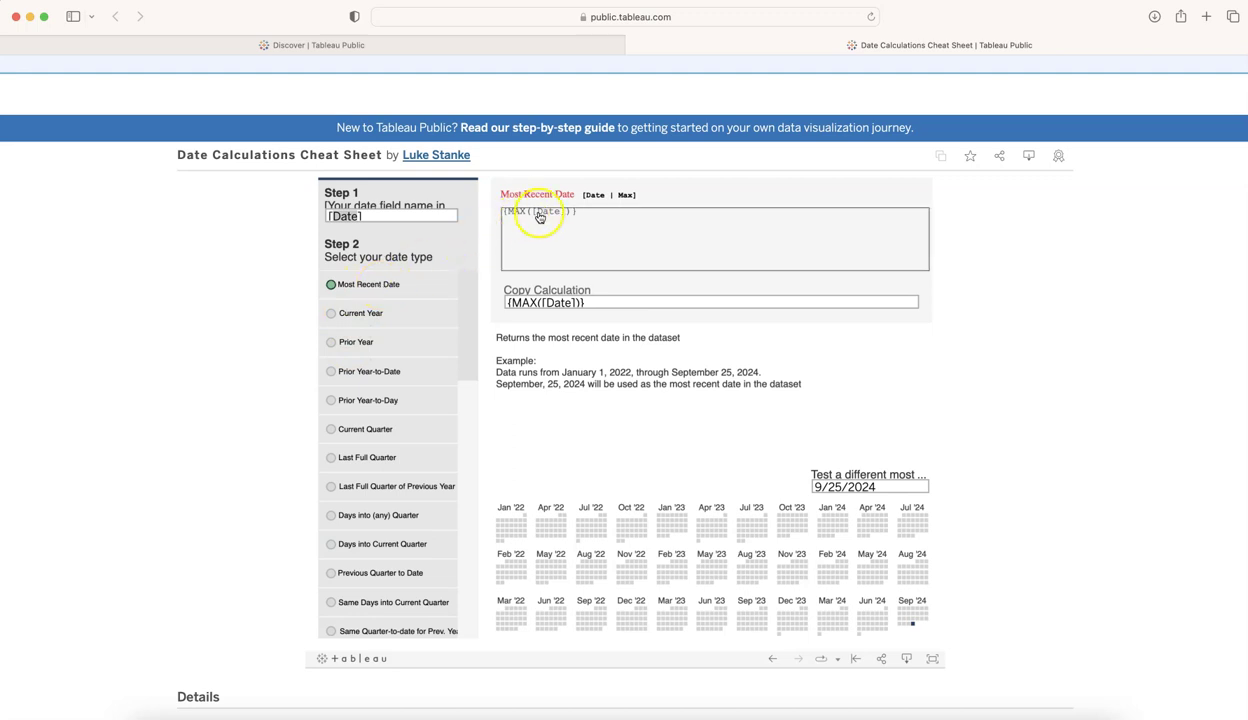
click(360, 313)
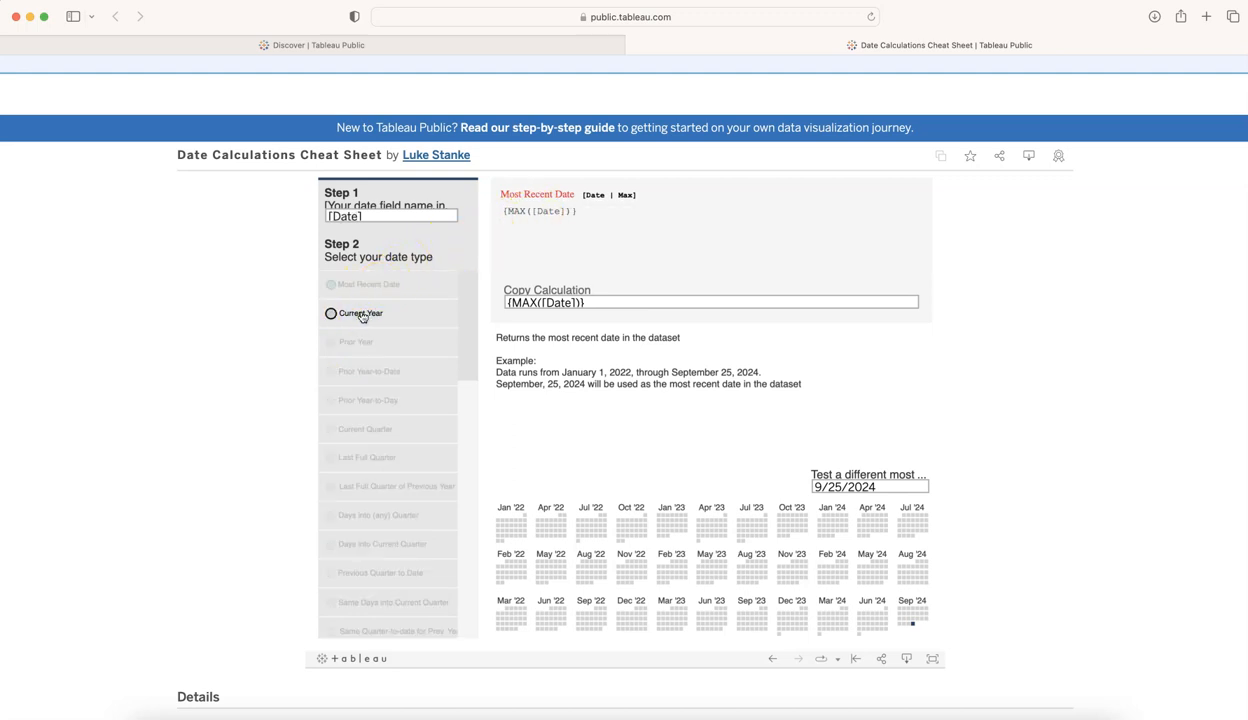
click(548, 225)
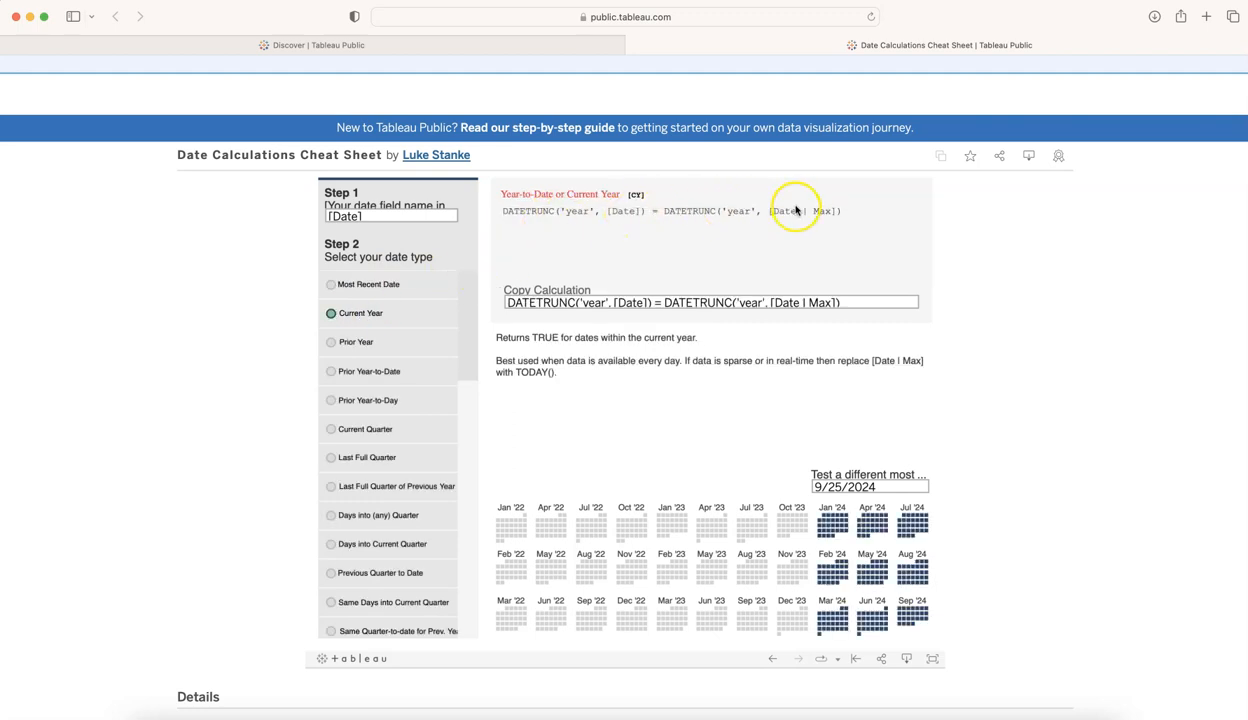
- Replace the [Date] field name in Step 1 with [Order Date]
click(350, 216)
key(BackSpace)
key(BackSpace)
key(BackSpace)
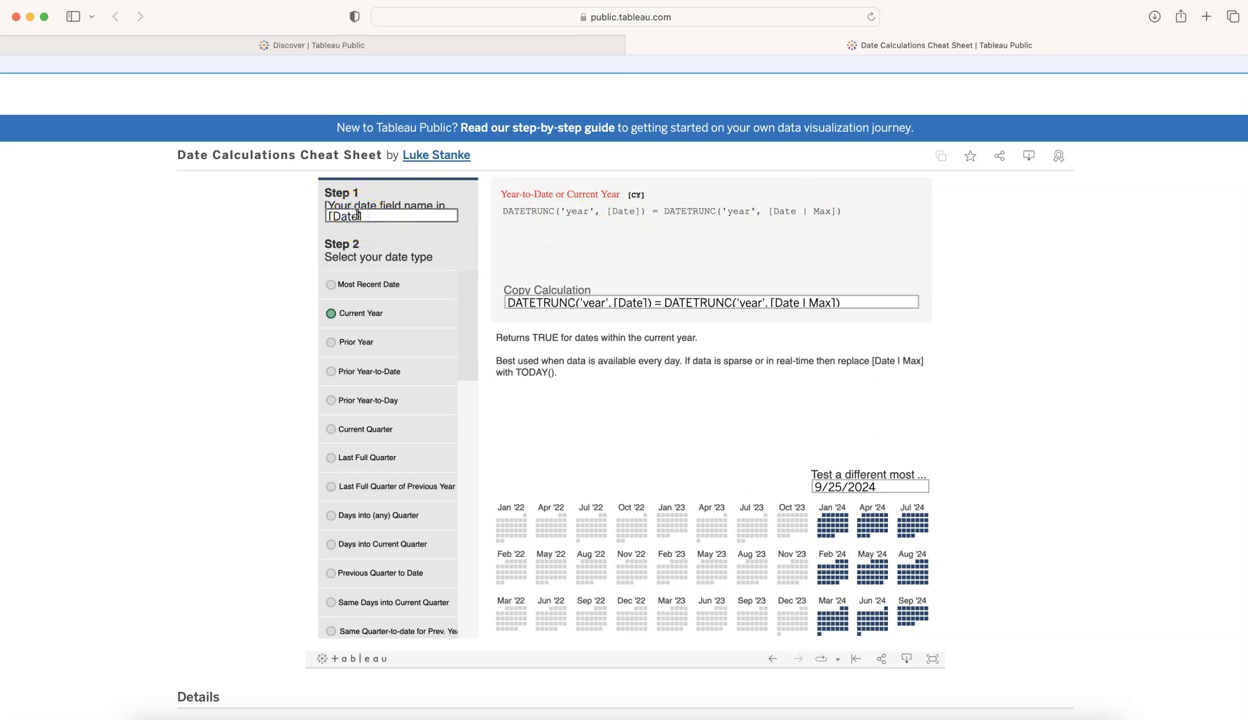
text(l)
key(BackSpace)
key(BackSpace)
key(BackSpace)
text(Order Date)
text(])
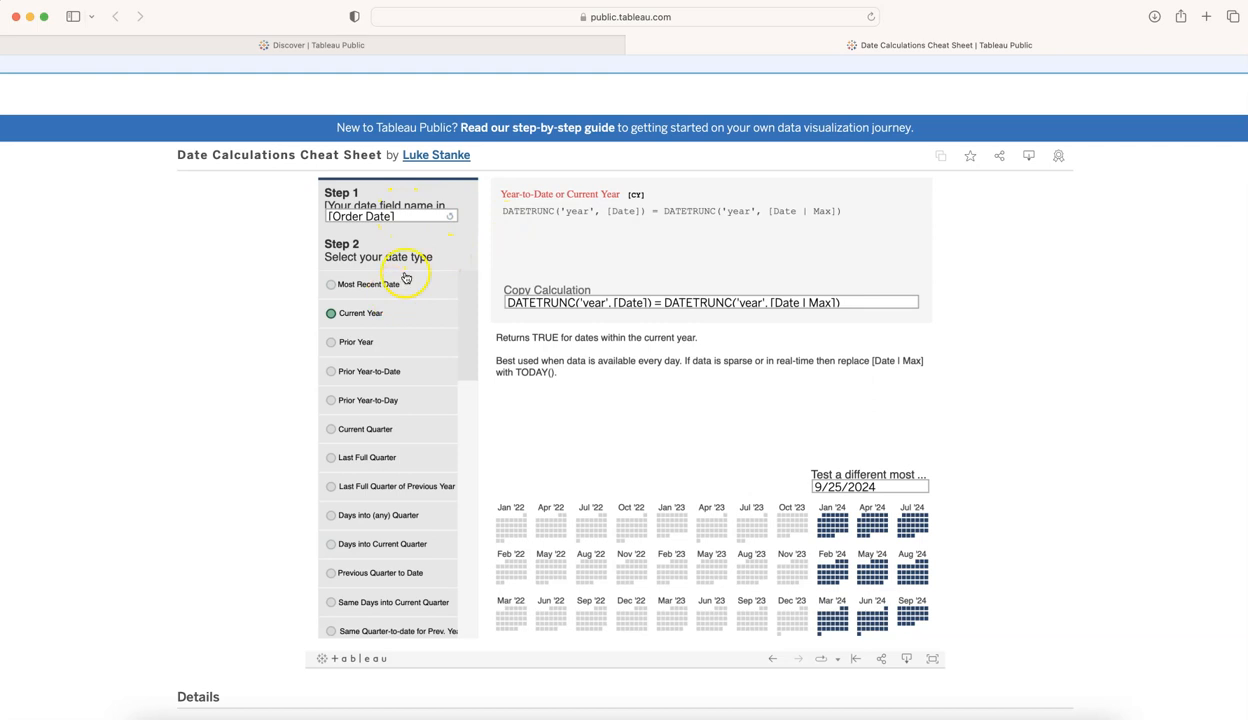
- Return to Most Recent Date, then Current Year, selecting its calculation text
click(331, 284)
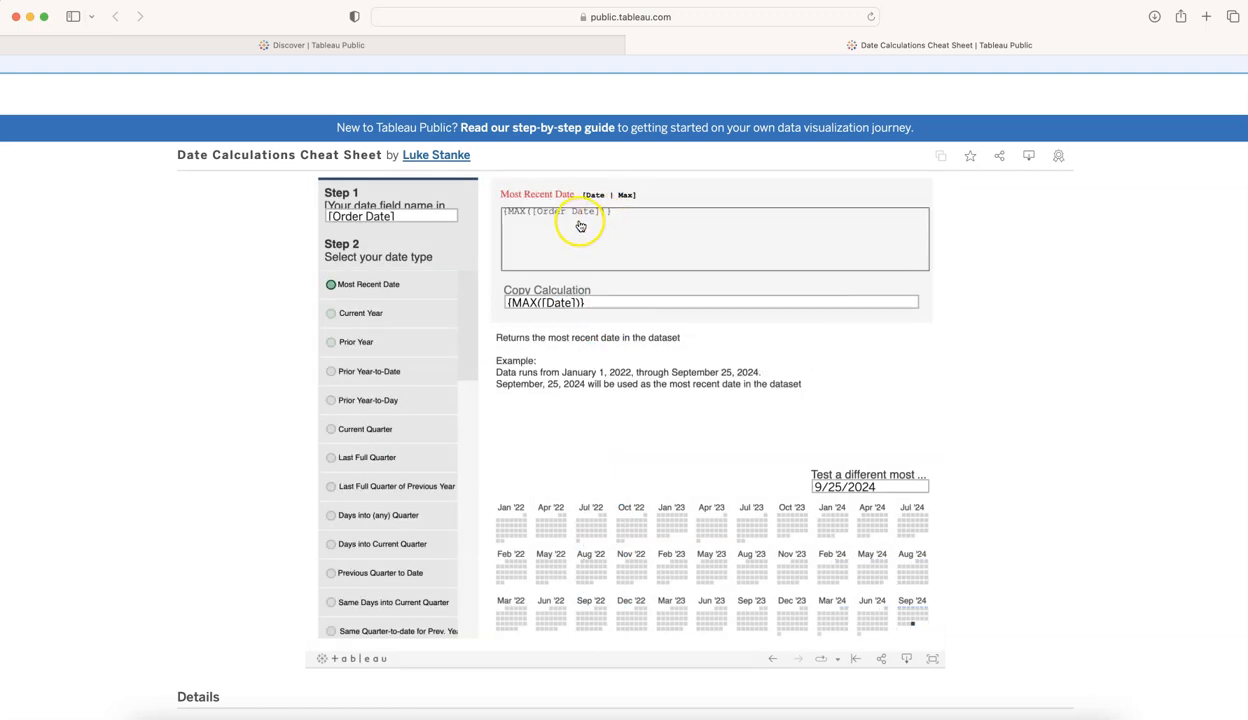
click(375, 316)
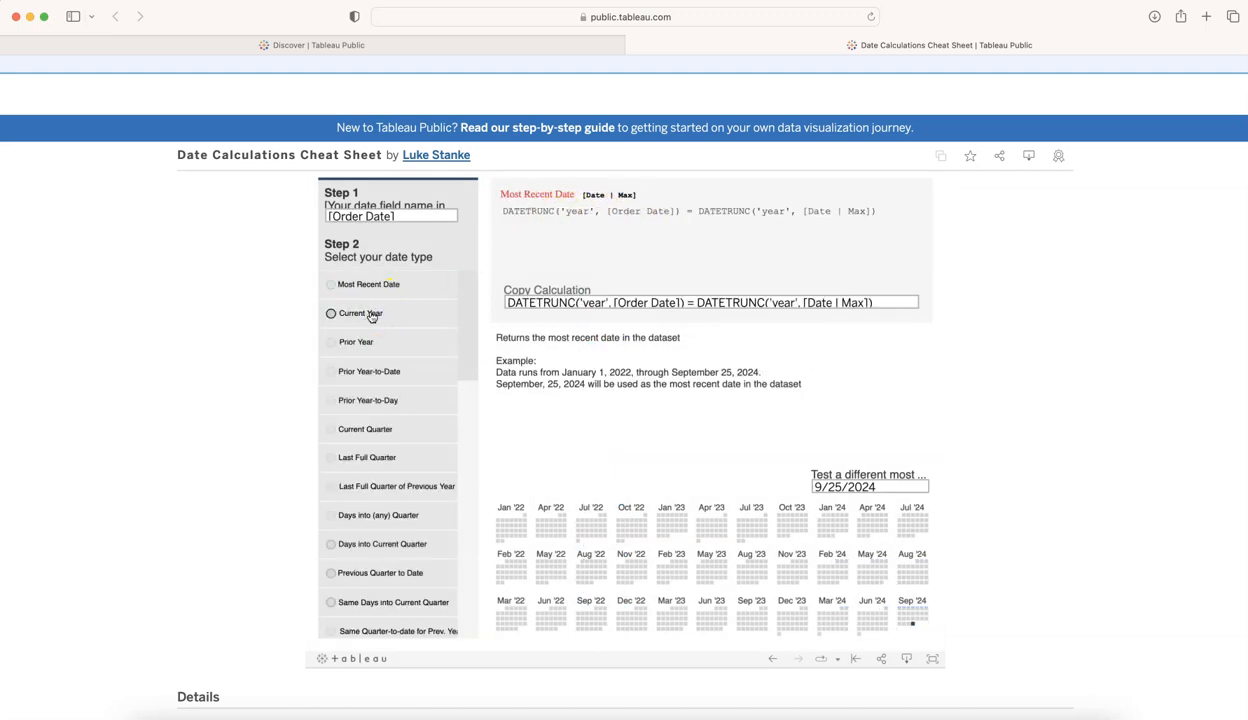
click(663, 224)
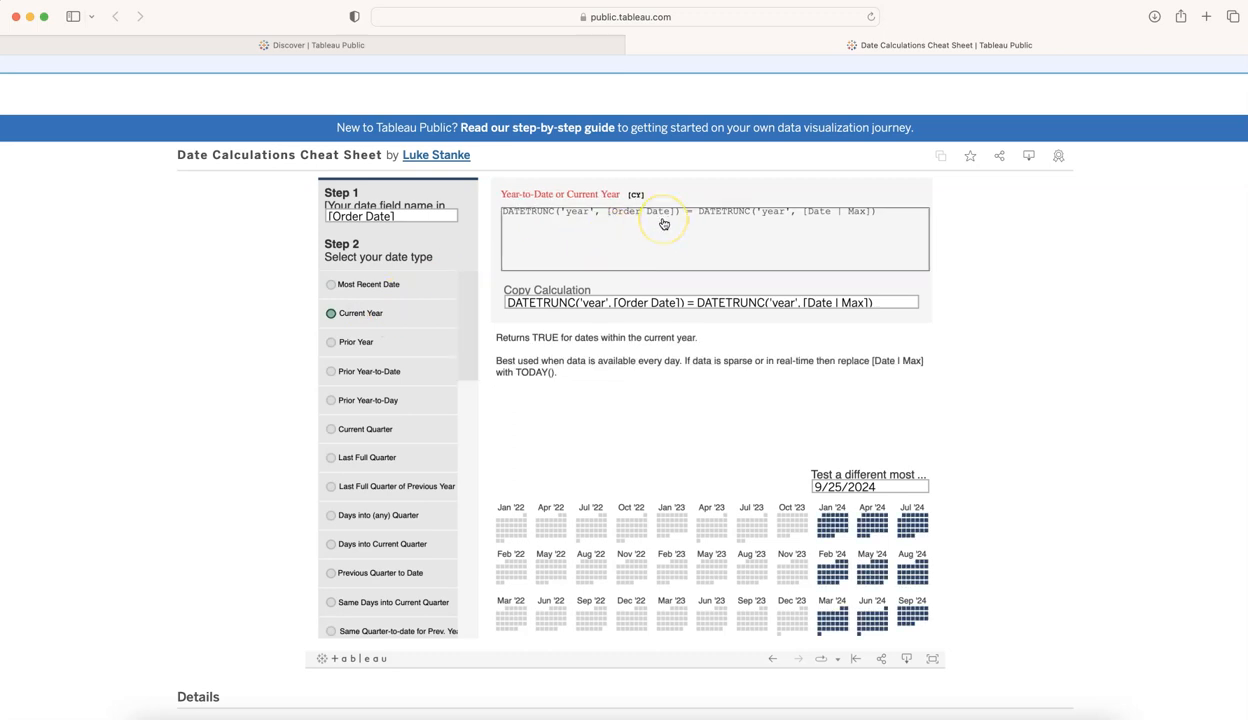
- Step through Prior Year-to-Date to Last Full Quarter of Previous Year, highlighting Apr–Jun 2023
click(381, 373)
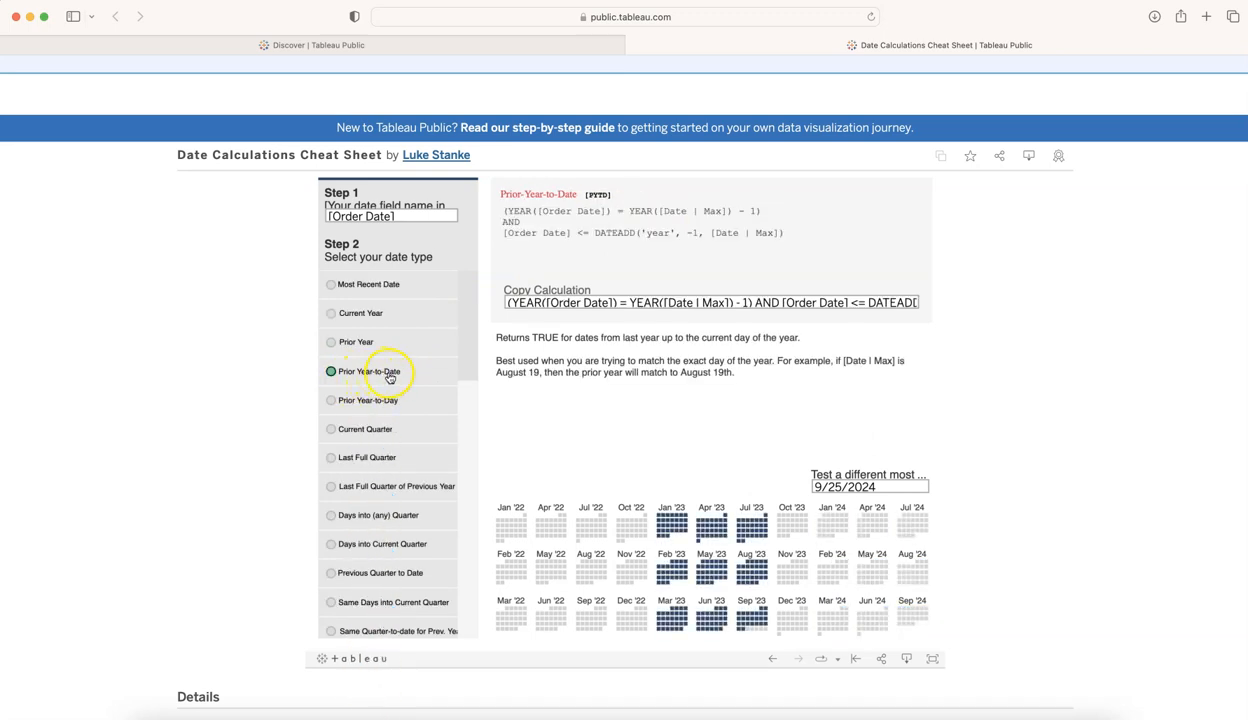
click(604, 240)
click(367, 489)
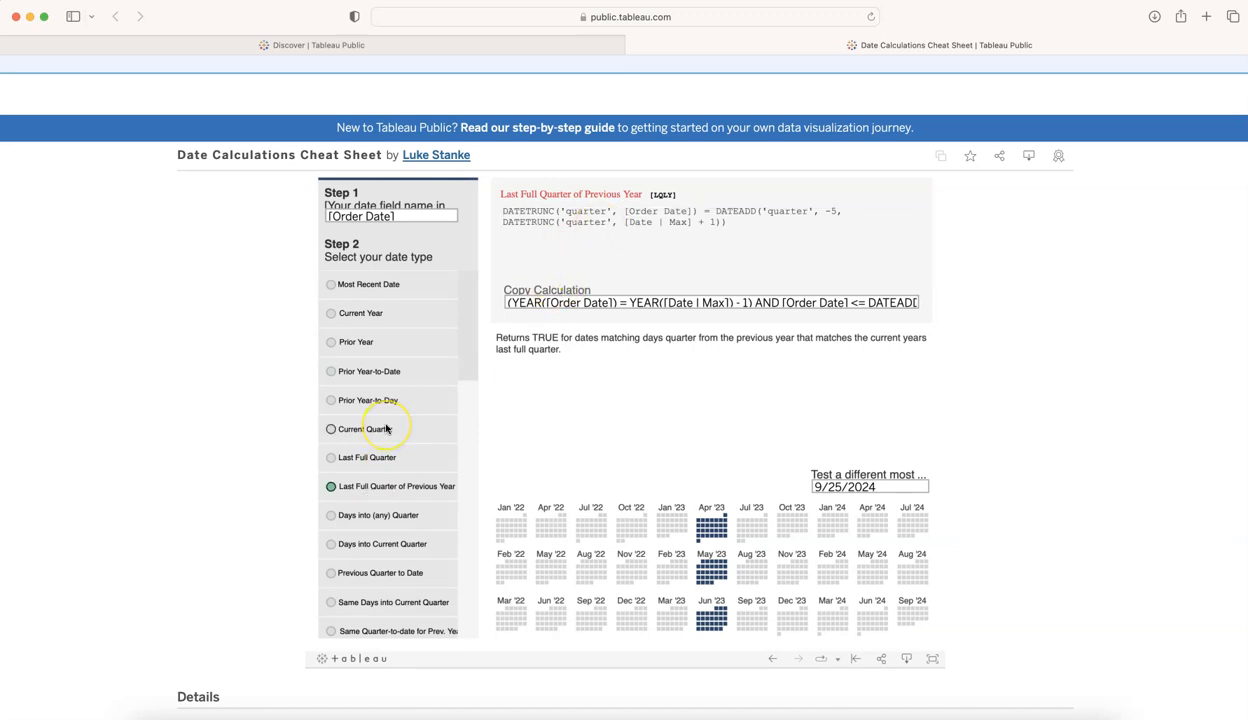
scroll(386, 430, down, 2)
scroll(386, 430, down, 1)
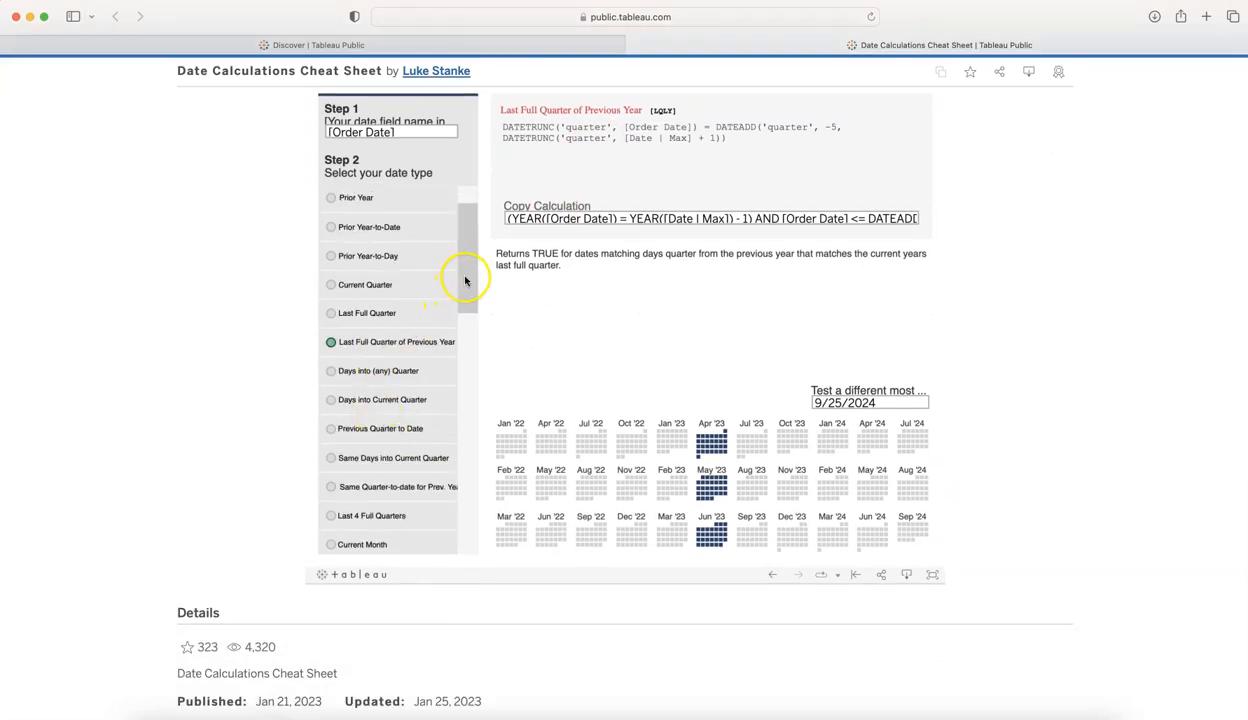
drag(467, 270, 467, 304)
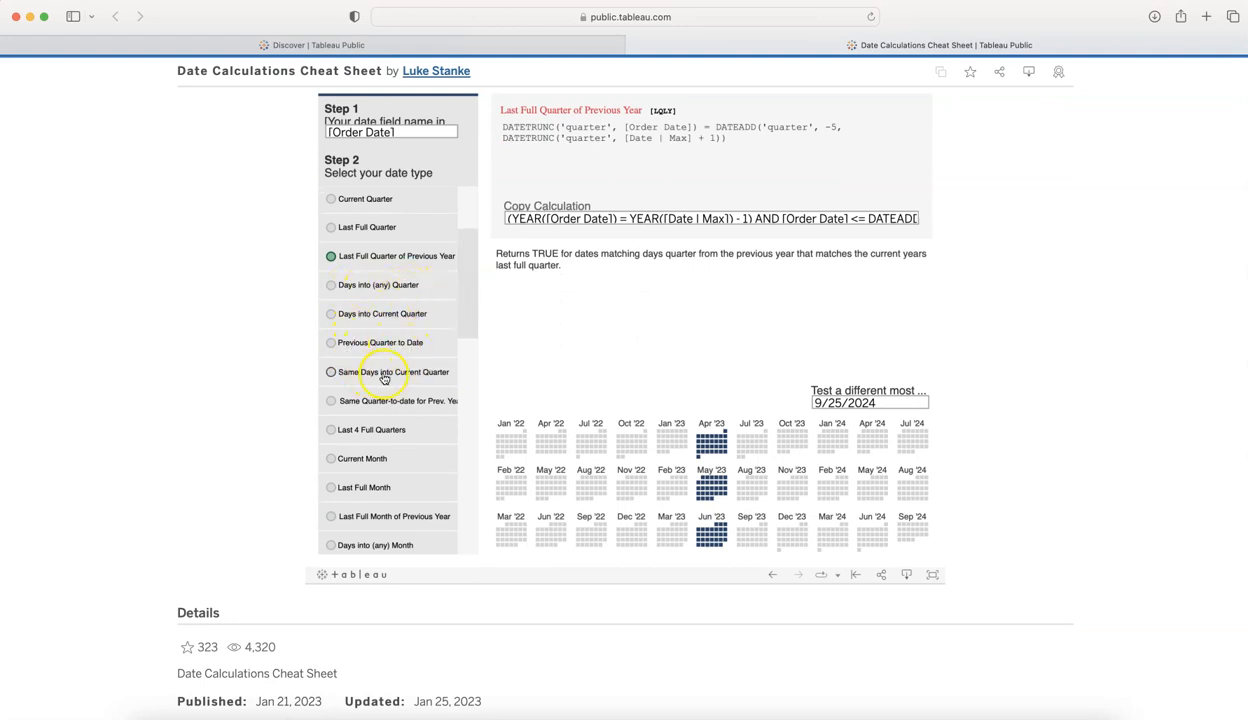
drag(466, 330, 466, 372)
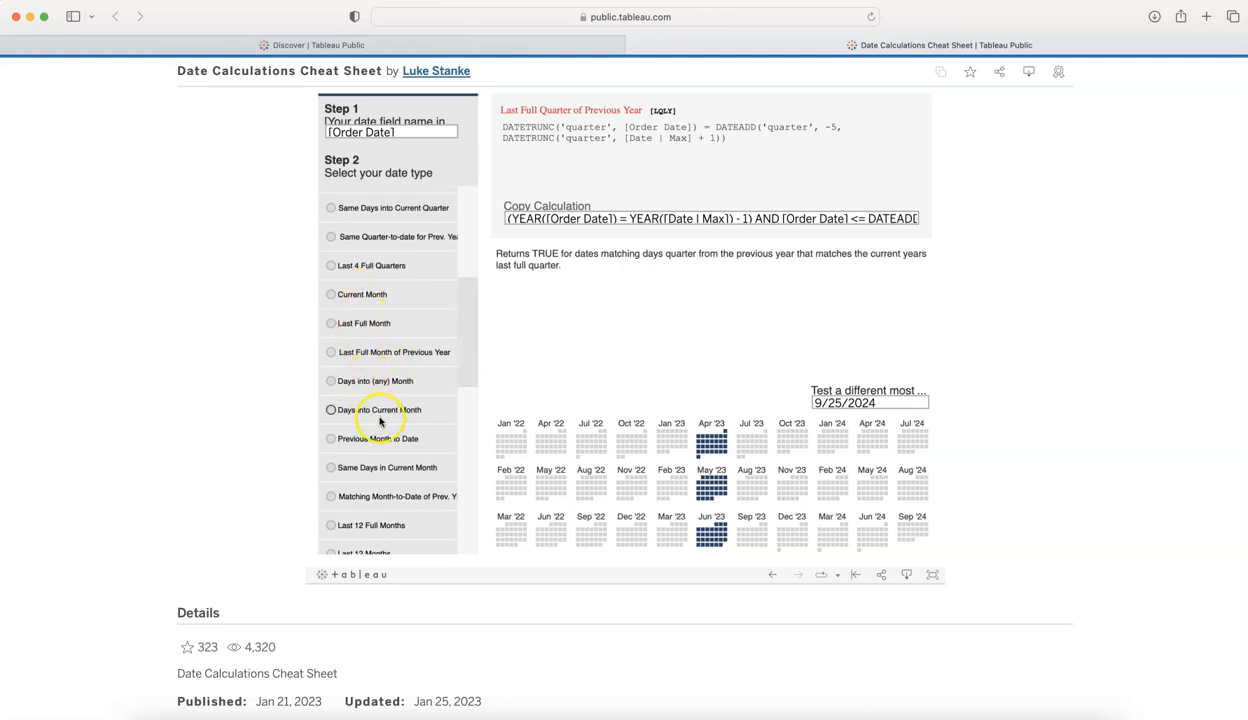
drag(472, 364, 469, 462)
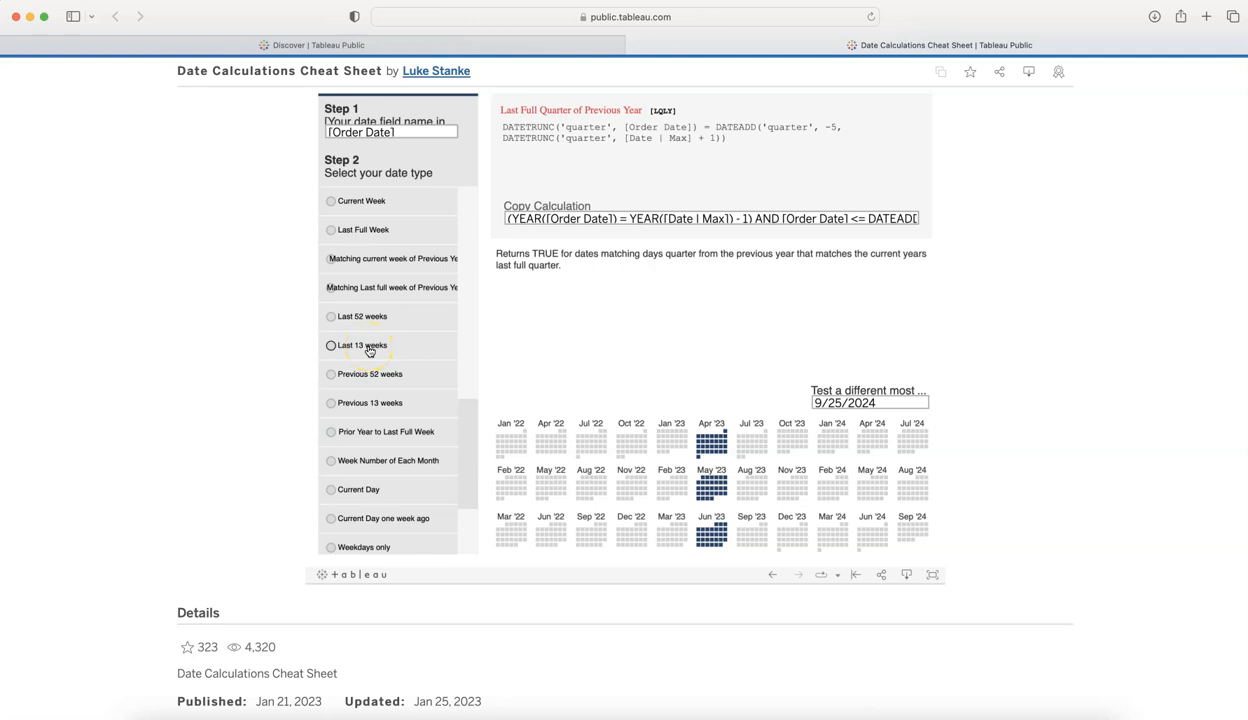
- Select the Last 13 Weeks calculation and its formula, highlighting late June–September 2024
click(345, 346)
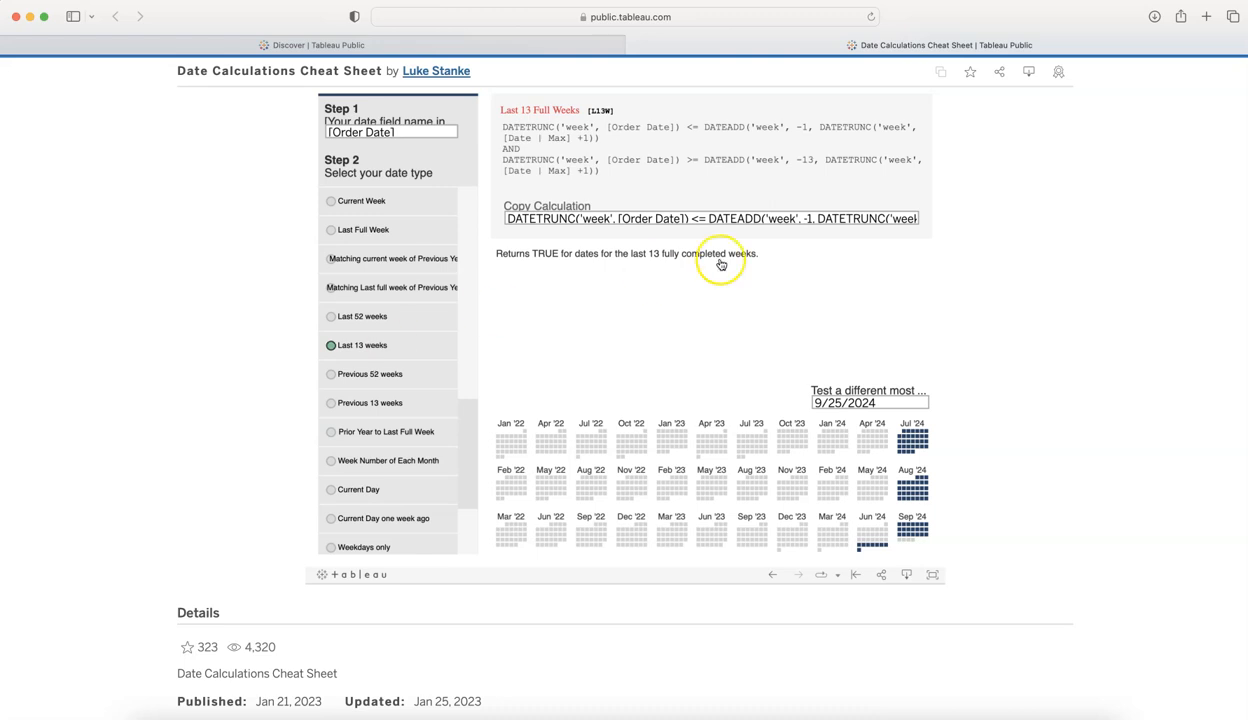
click(807, 165)
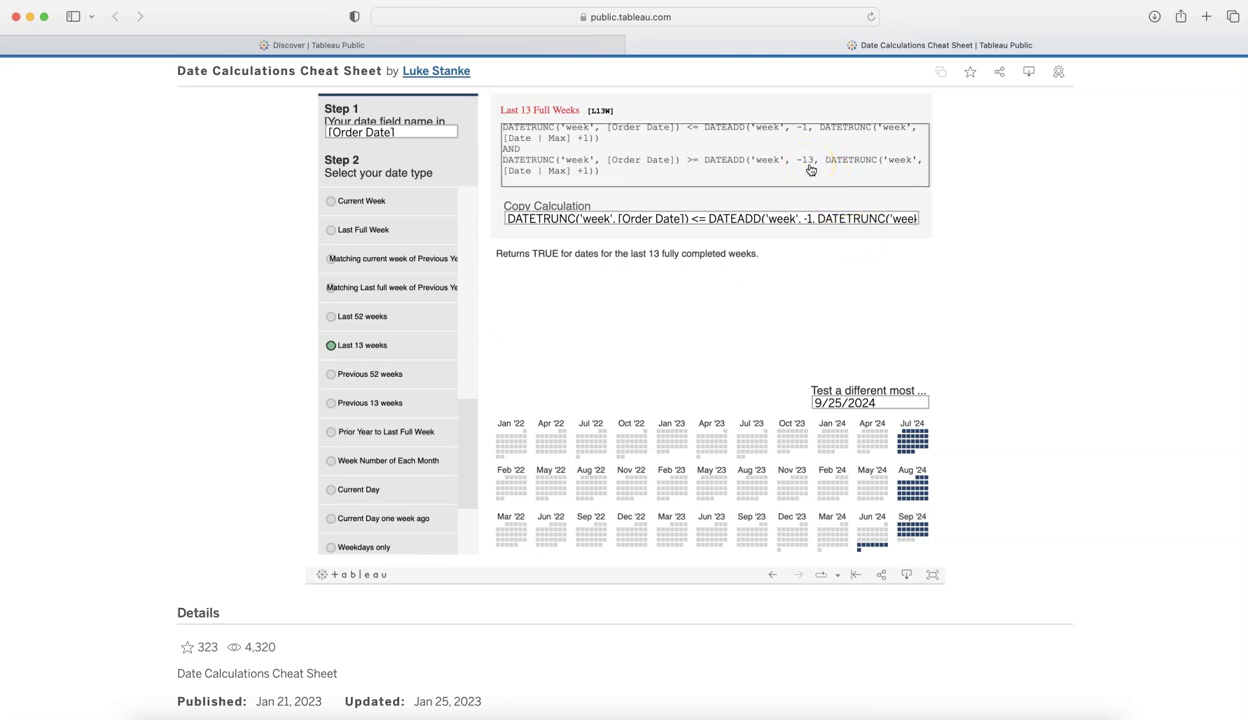
click(535, 460)
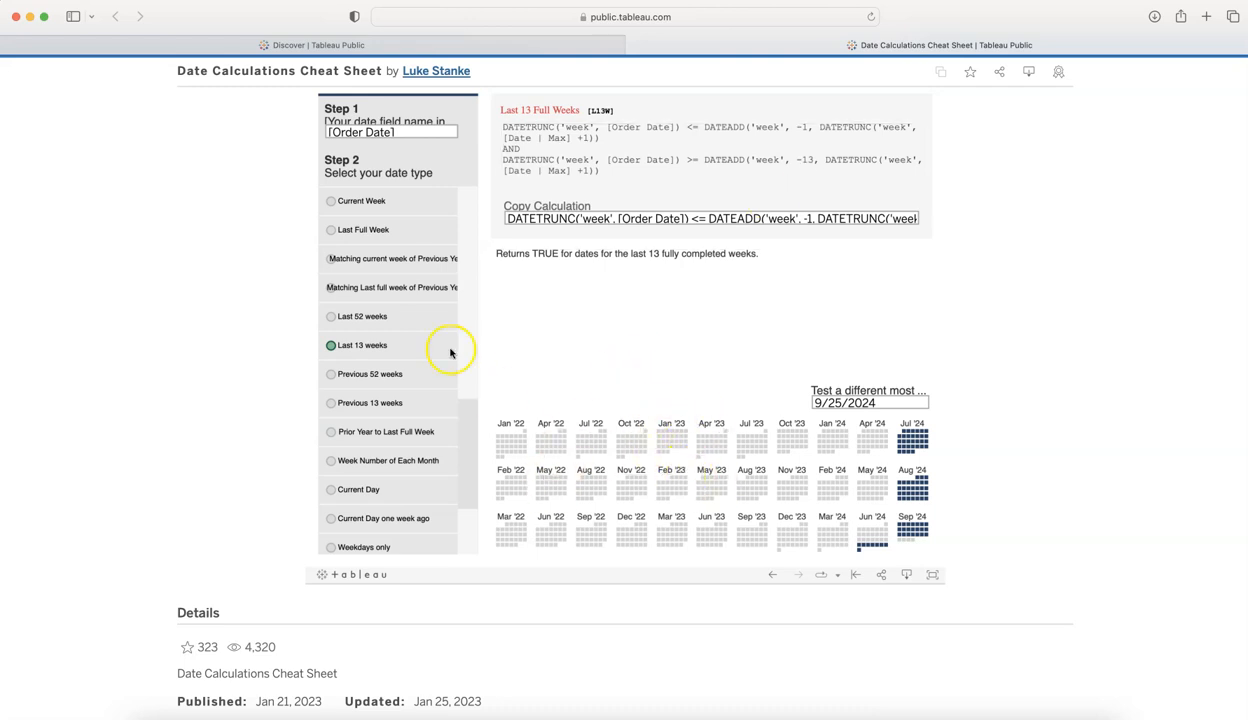
scroll(740, 450, down, 2)
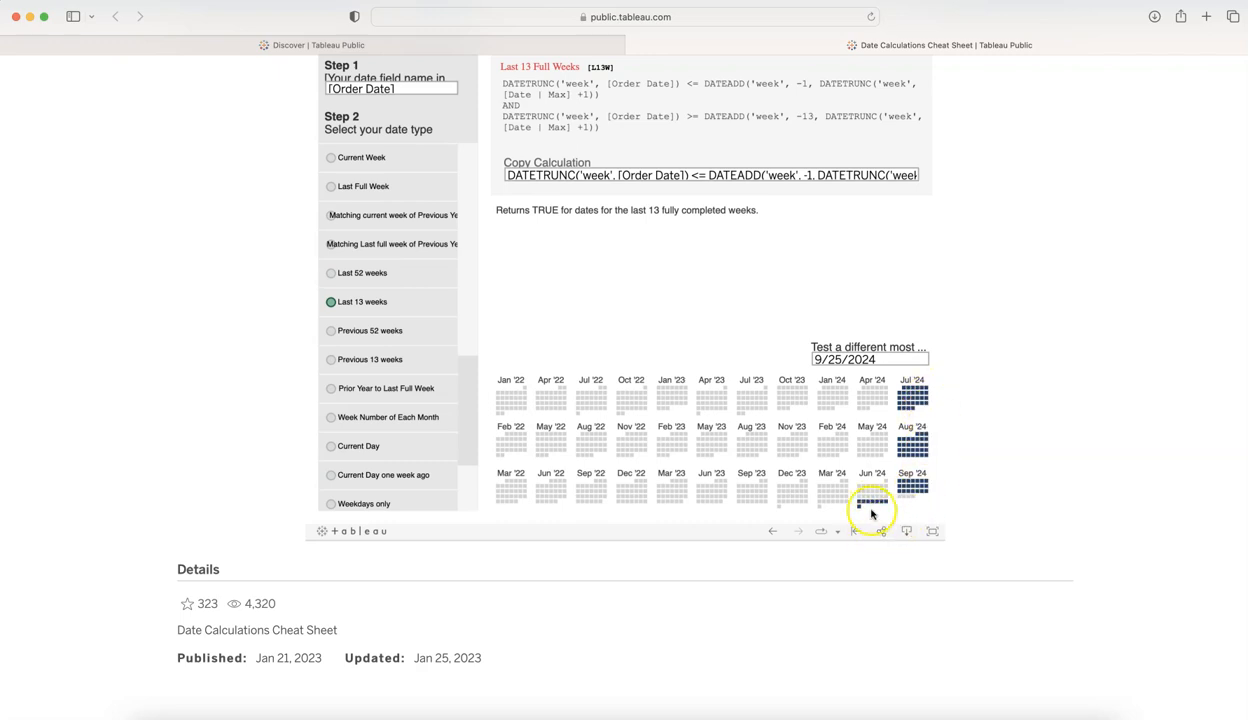
drag(466, 398, 464, 437)
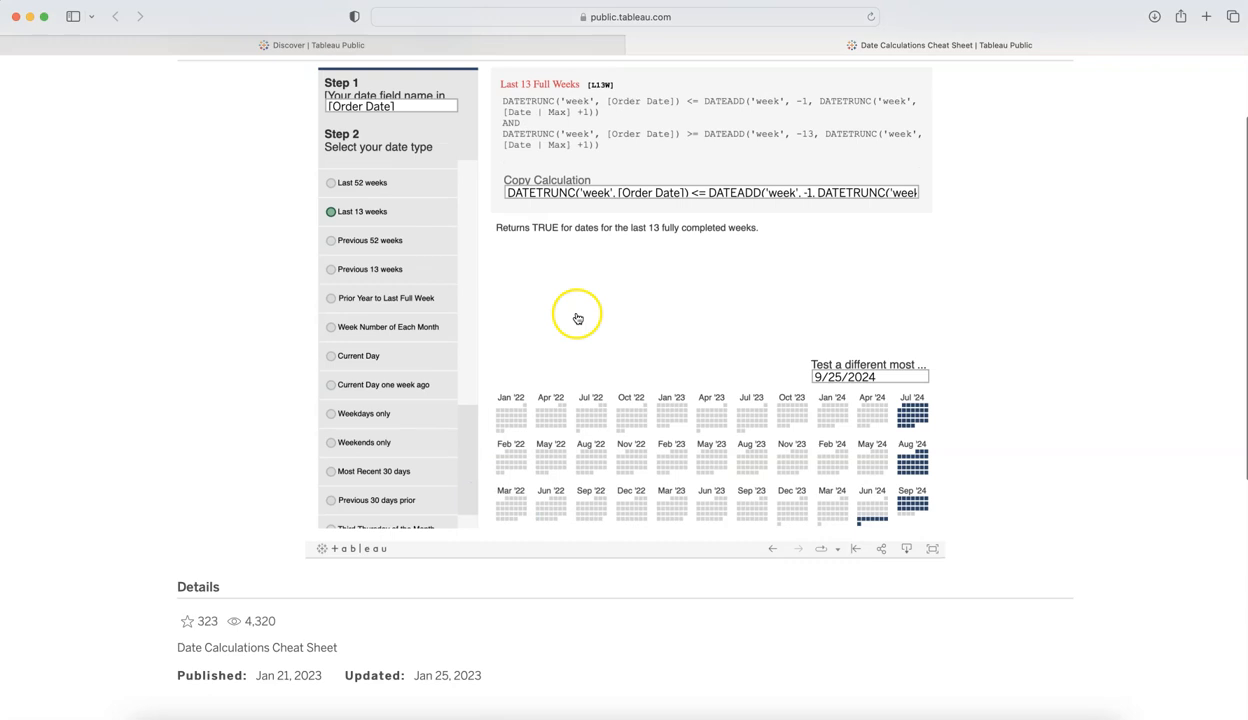
scroll(560, 300, up, 3)
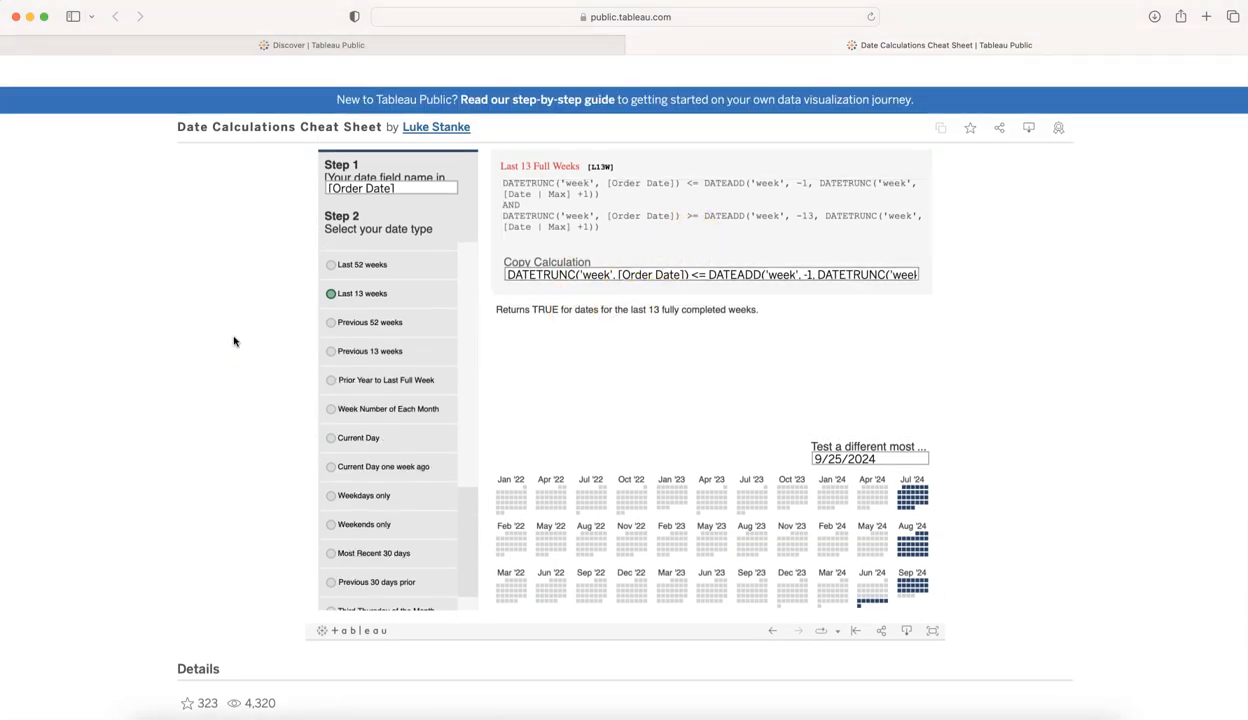
click(350, 414)
click(634, 219)
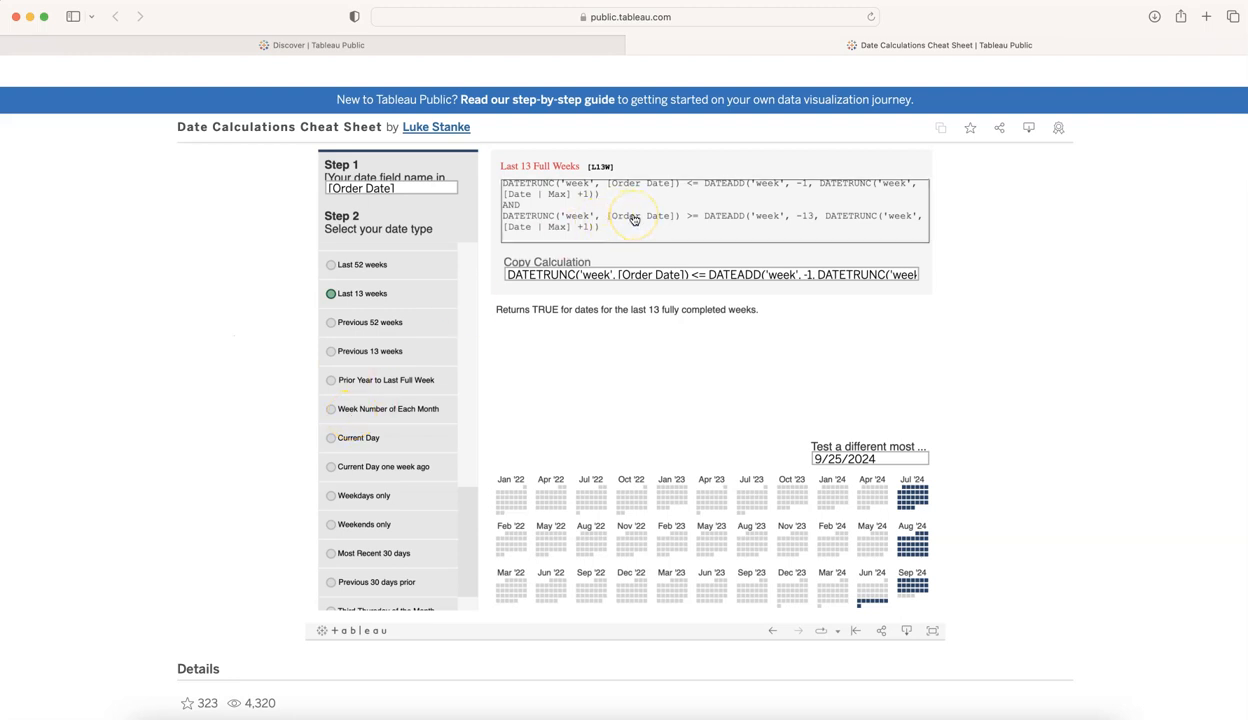